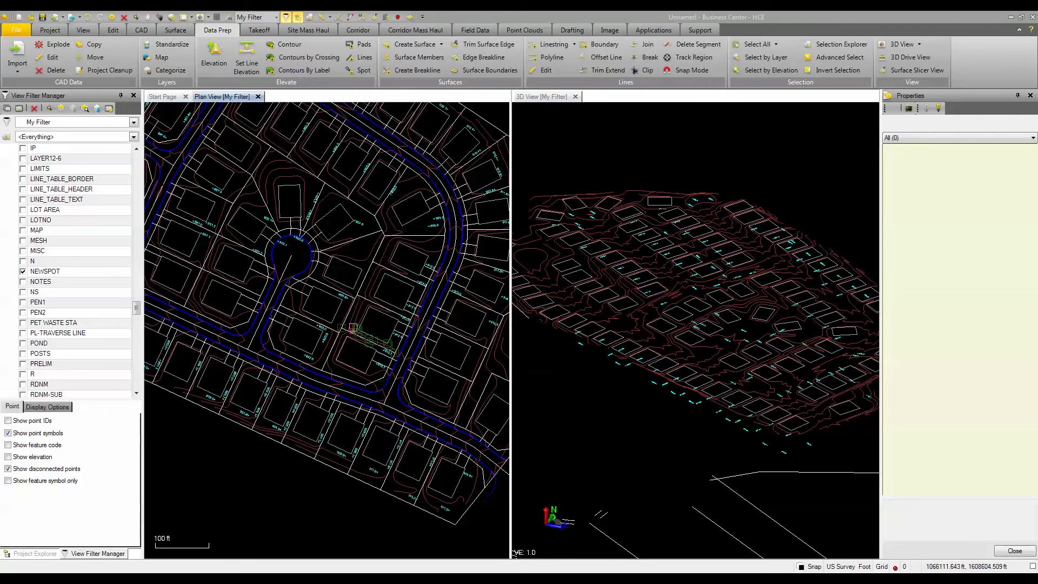
Inspect the 905.8+ spot label's properties, noting its insertion elevation of 864.000, then clear the selection.
scroll(327, 308, up, 5)
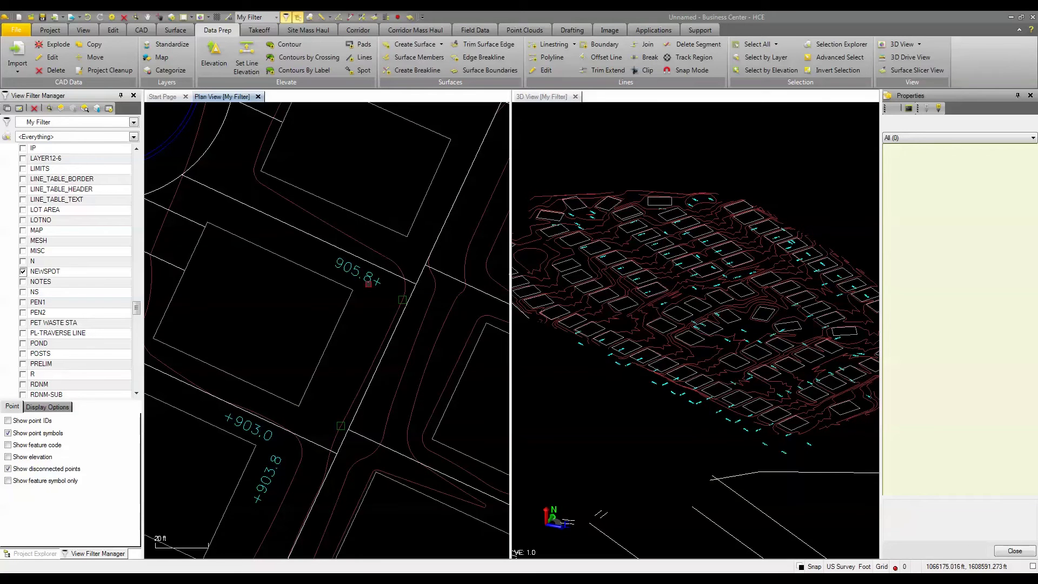
click(365, 281)
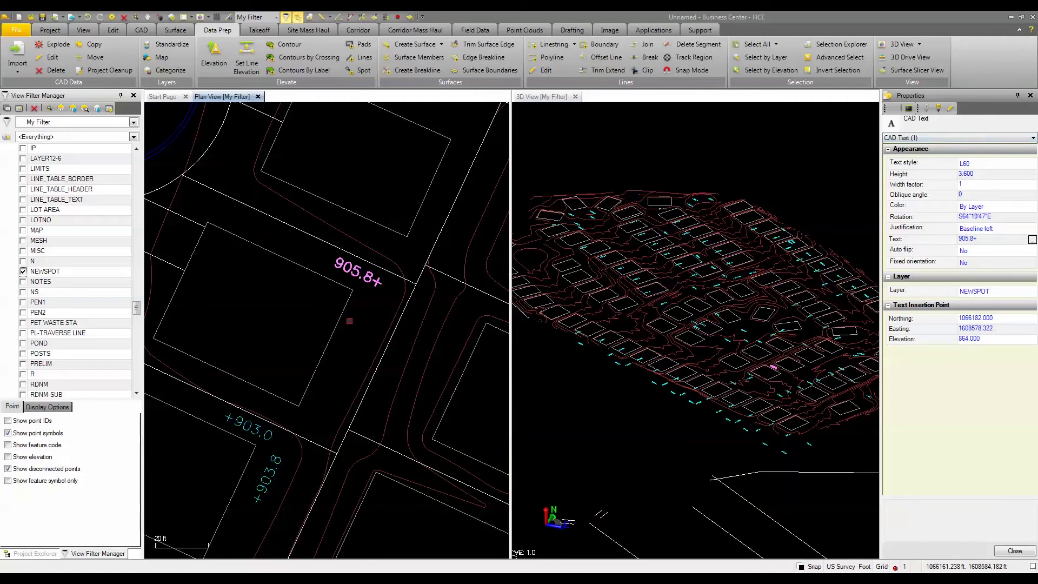
click(1030, 95)
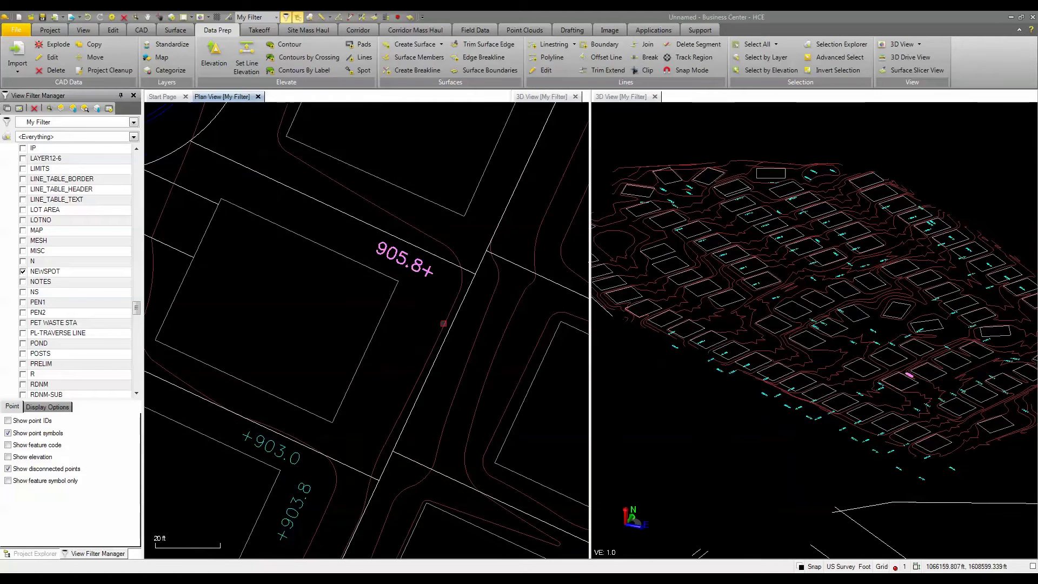
scroll(415, 306, down, 4)
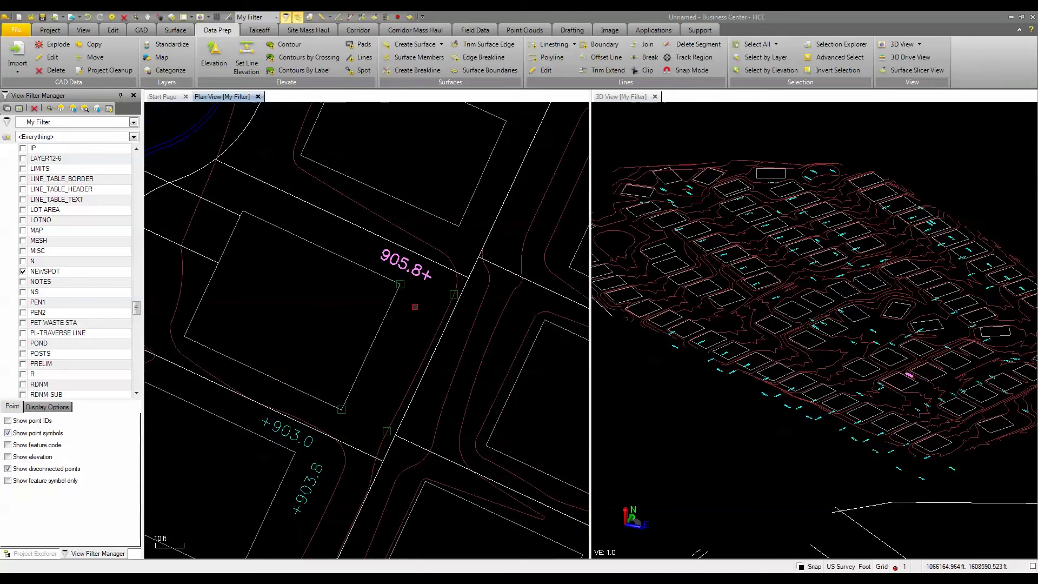
key(Escape)
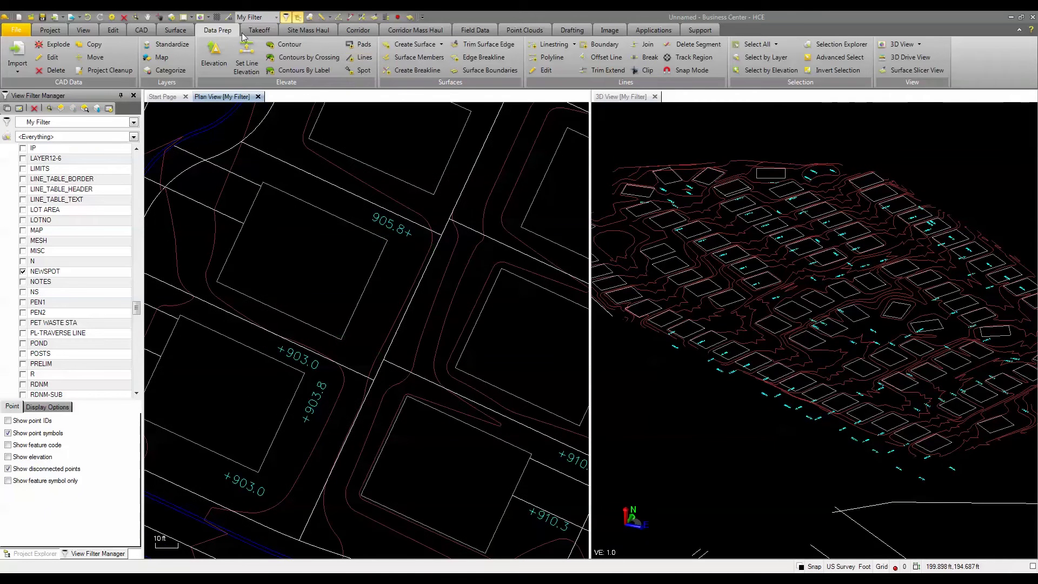
Start a BRKLN linestring snapped to the 903.0 spot label at elevation 903.000.
click(551, 43)
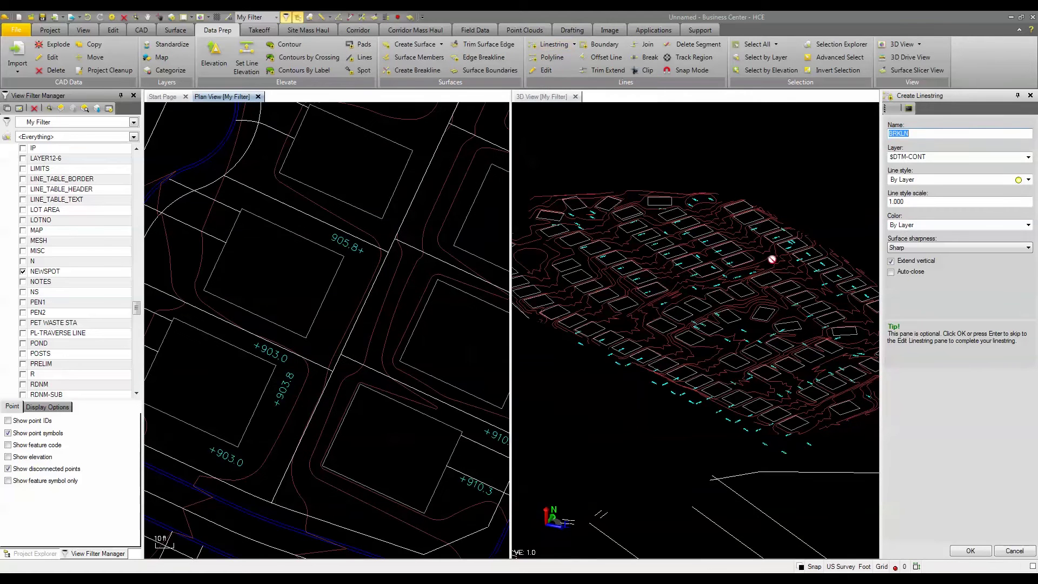
click(980, 554)
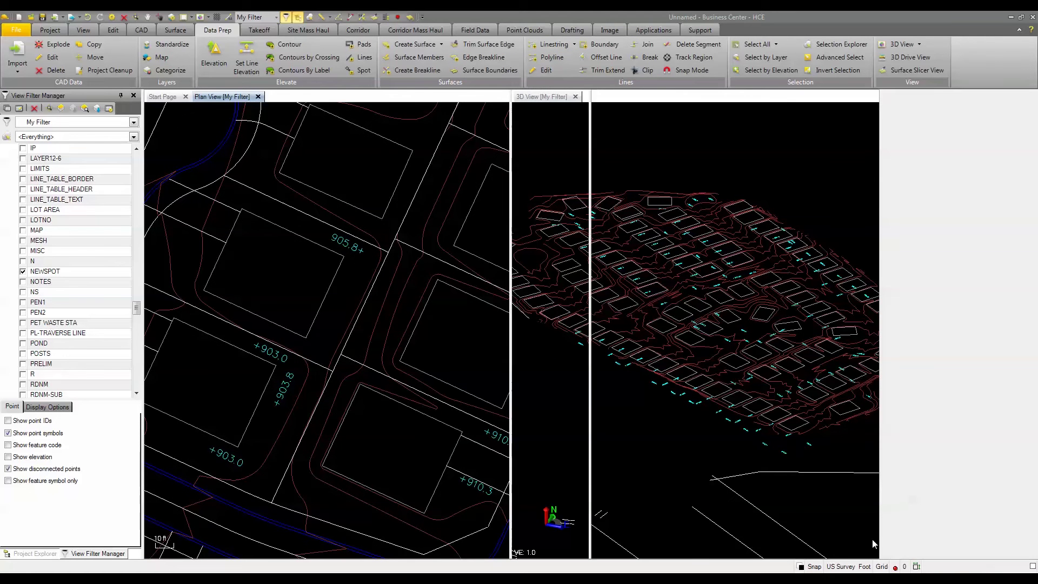
scroll(252, 325, up, 2)
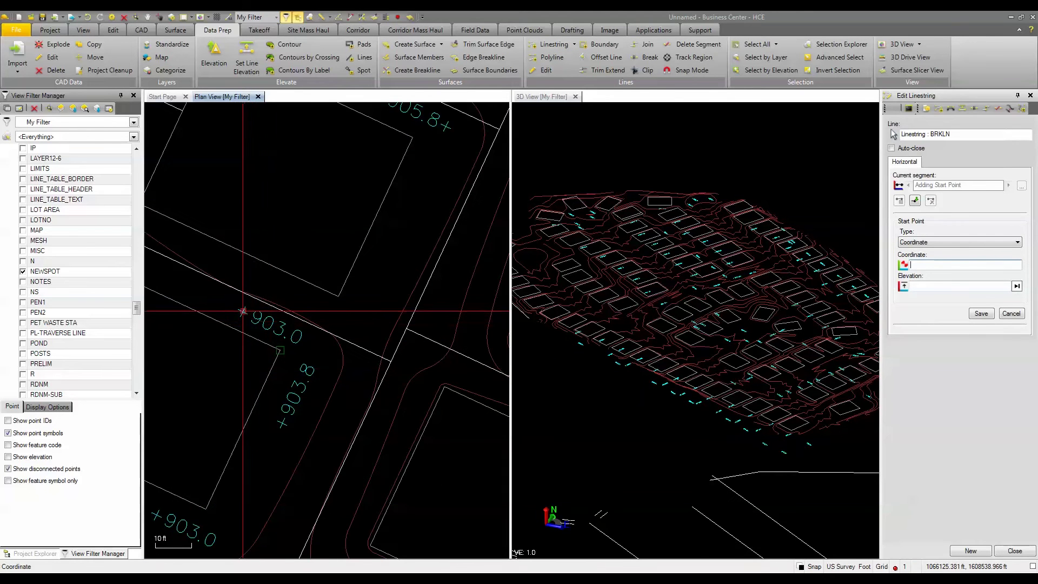
click(243, 312)
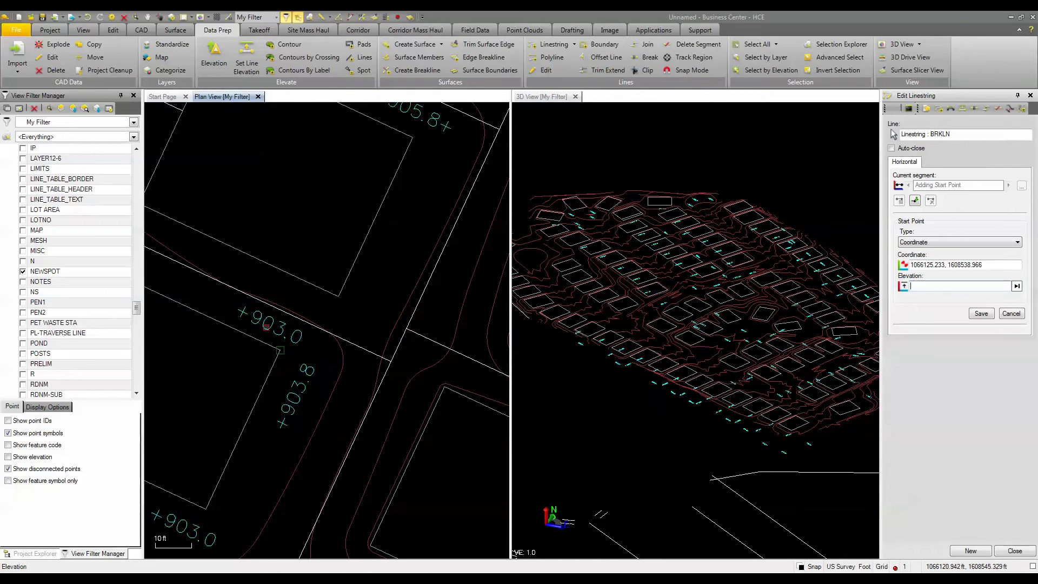
key(Return)
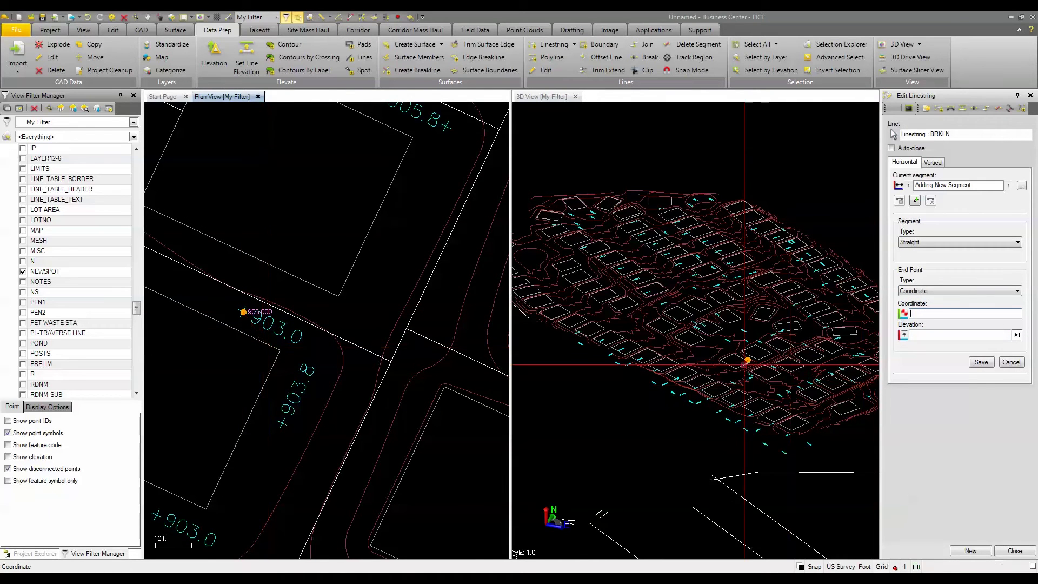
Close the linestring editor and zoom out to the whole cul-de-sac.
scroll(262, 338, up, 3)
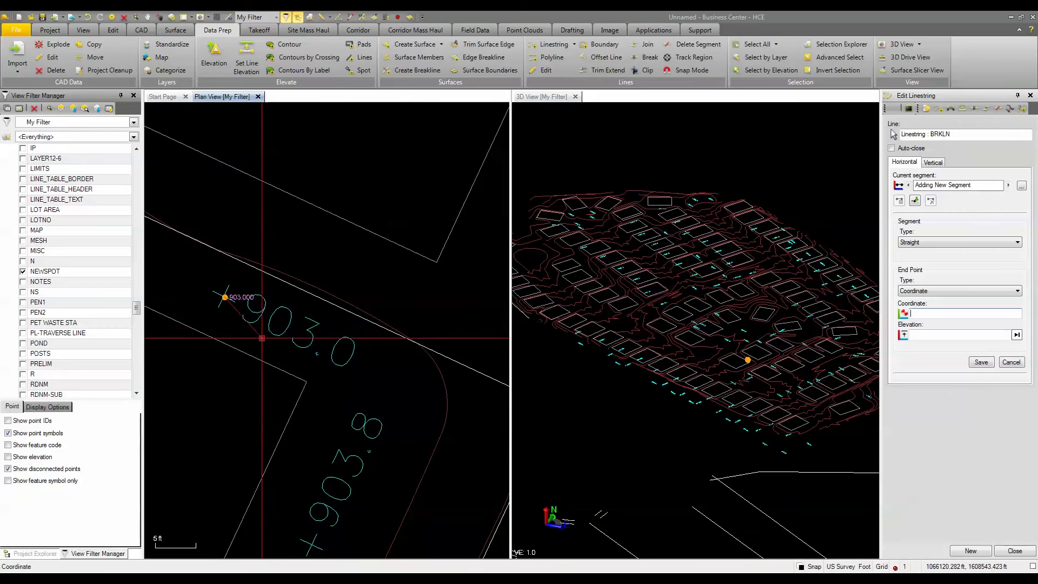
scroll(261, 338, down, 3)
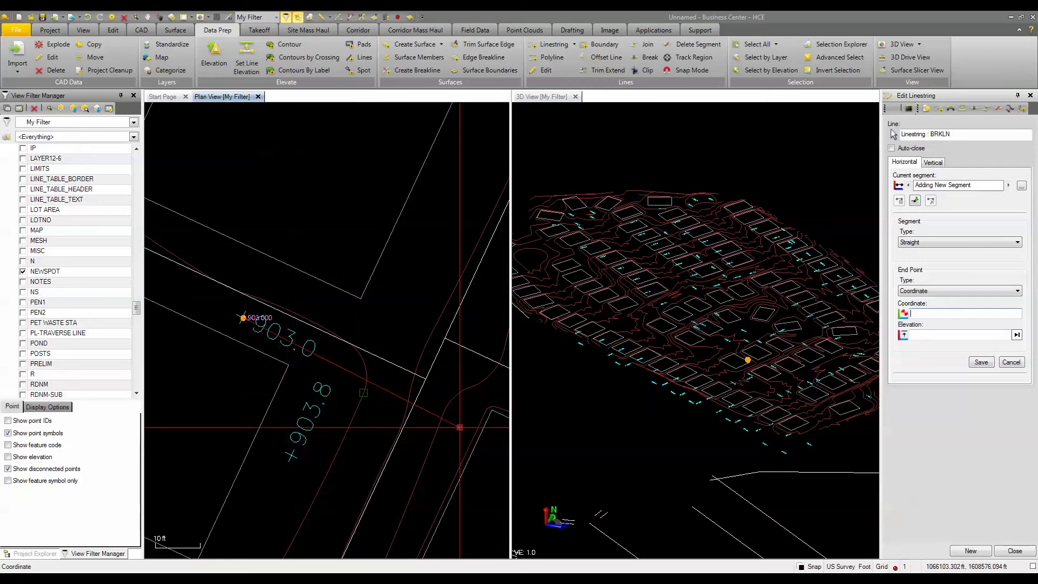
click(1015, 551)
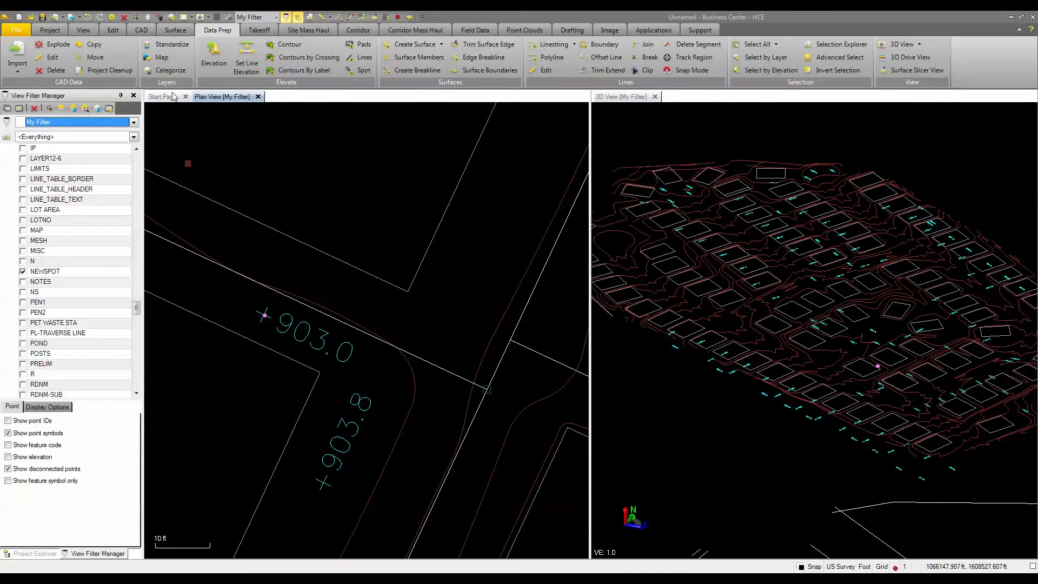
click(124, 20)
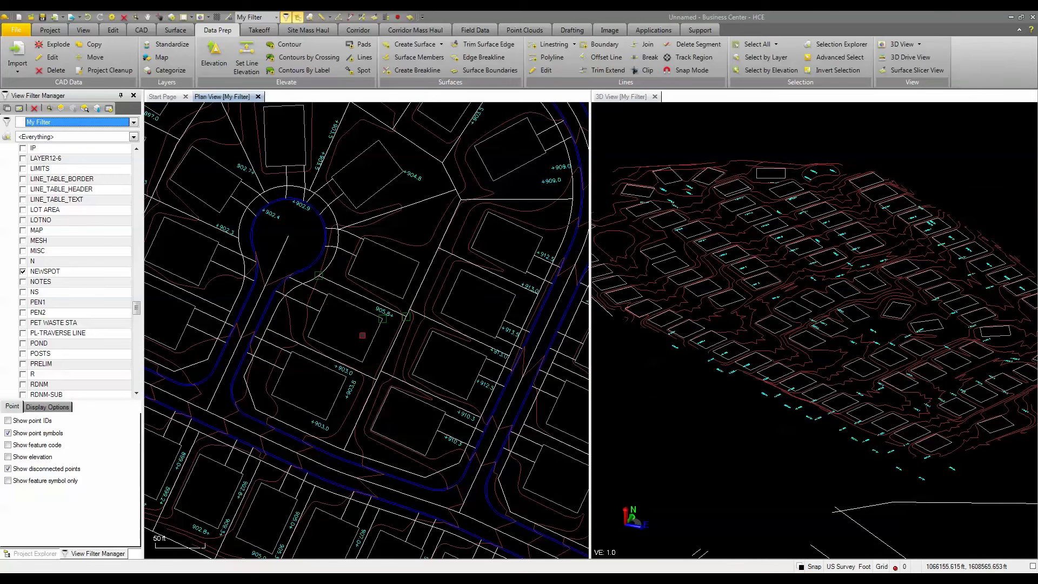
Pan to more lots and launch Create Points from Spot Elevations via the Elevate group's Spot command.
middle_drag(372, 366, 335, 352)
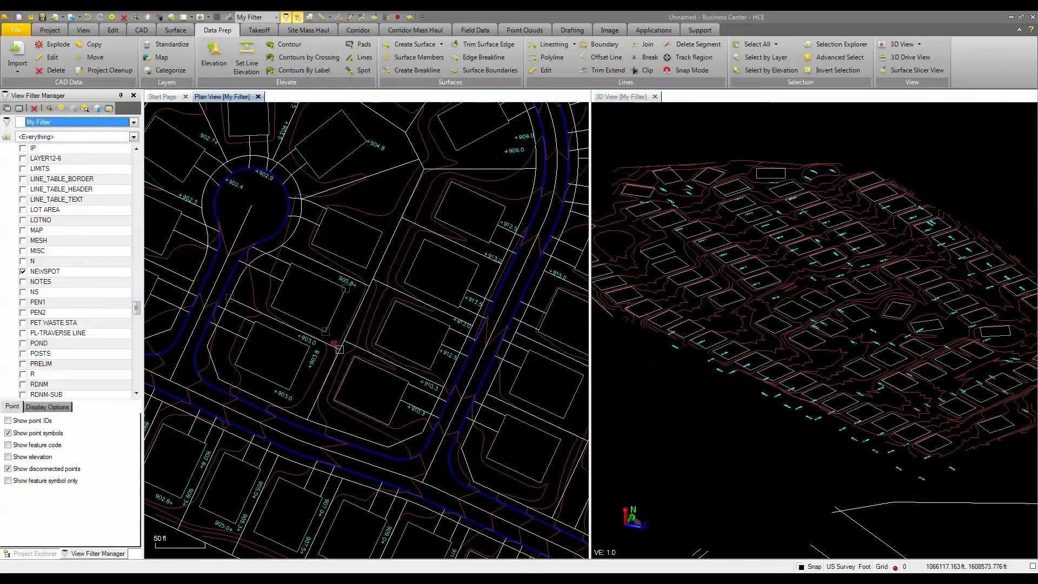
click(358, 70)
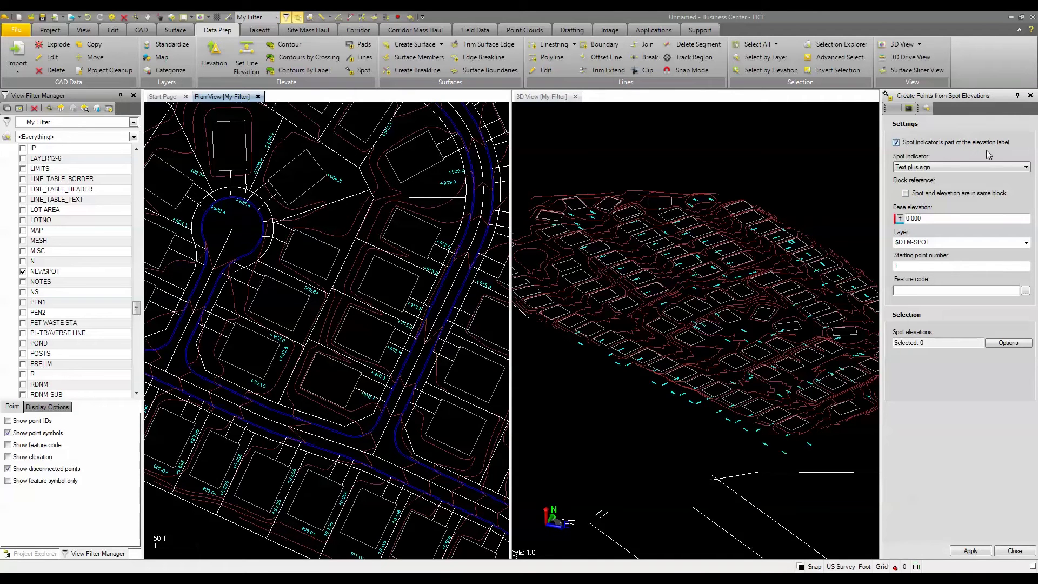
Keep the 'Text plus sign' spot indicator, with starting point number 1000 and feature code PGS.
click(915, 173)
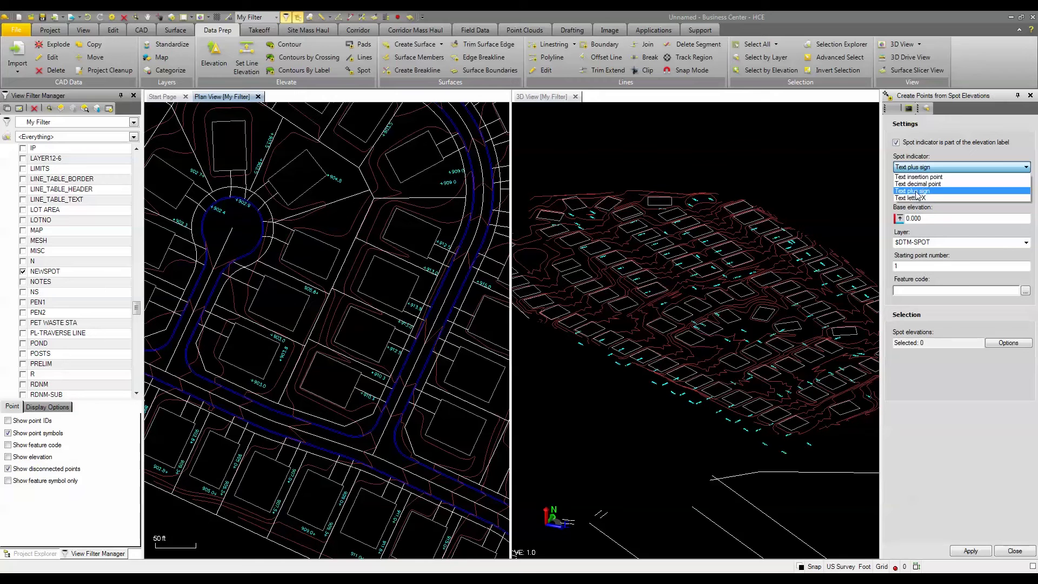
click(917, 191)
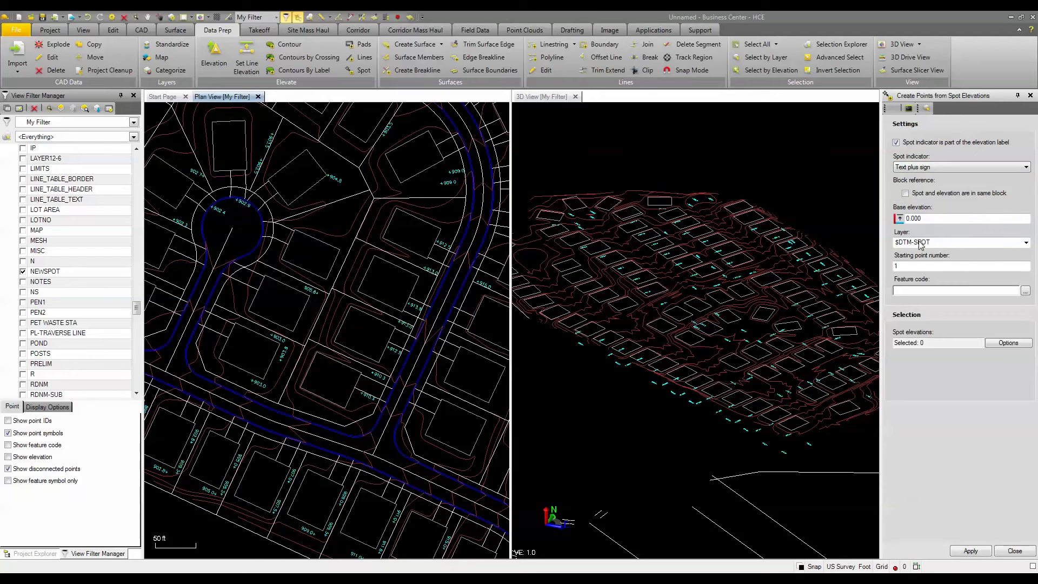
click(908, 266)
click(907, 290)
click(999, 345)
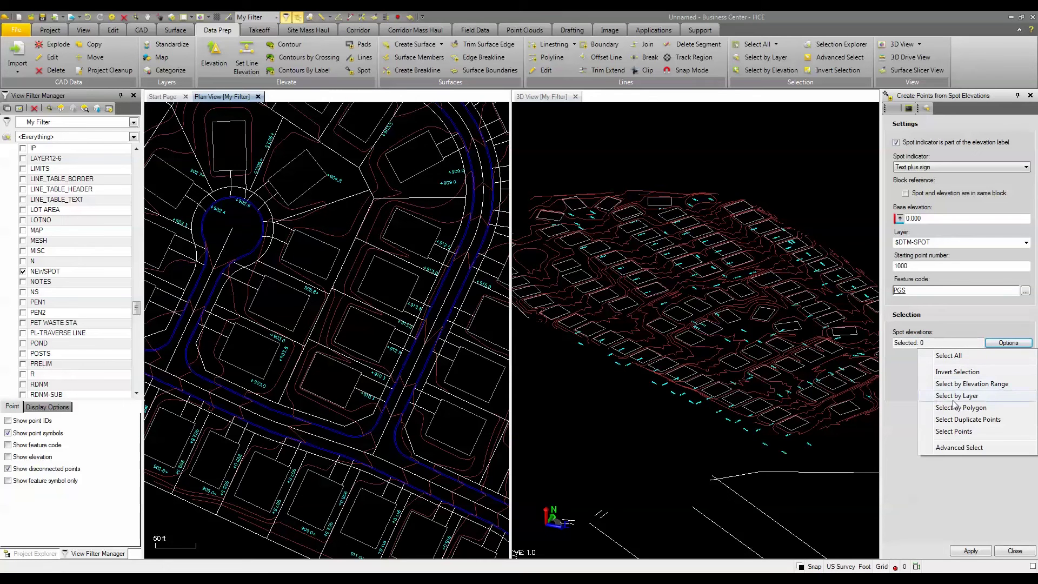
Choose the spot labels by layer (122 labels) and tilt the 3D view across the site.
click(952, 397)
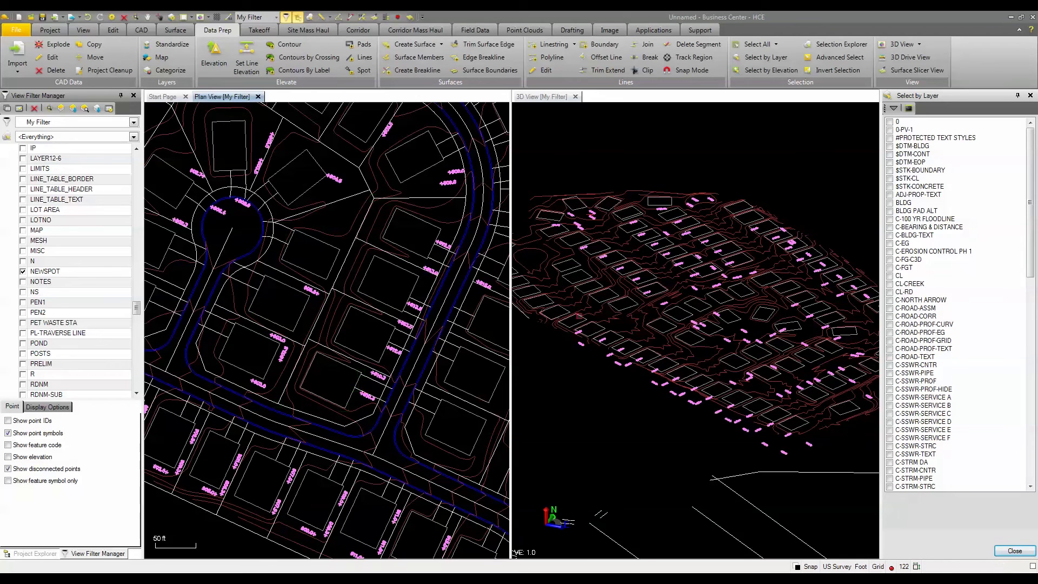
click(1010, 547)
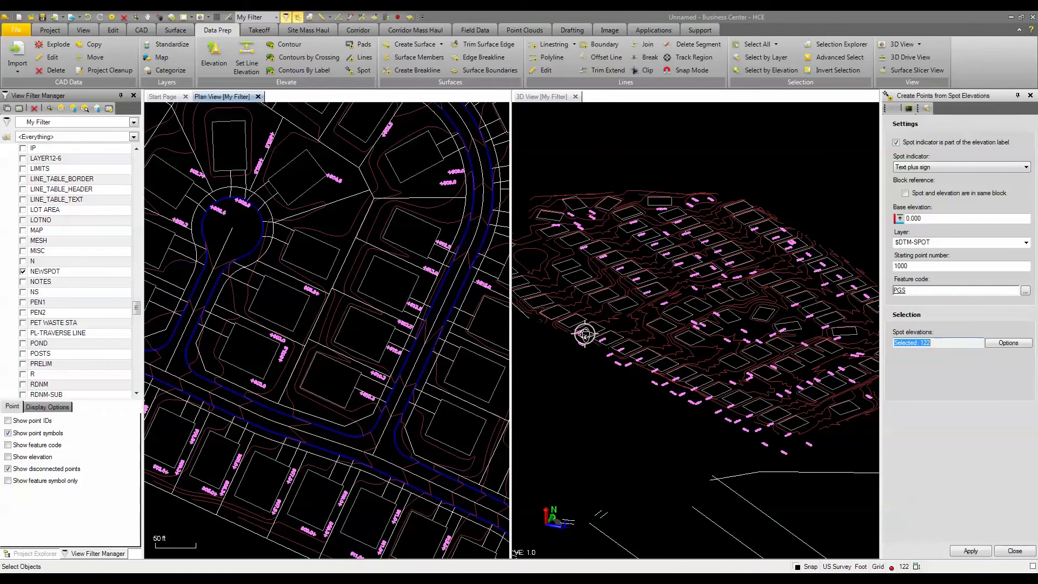
mouse_move(584, 334)
middle_down()
mouse_move(620, 296)
mouse_move(594, 332)
mouse_move(602, 292)
mouse_move(601, 335)
middle_up()
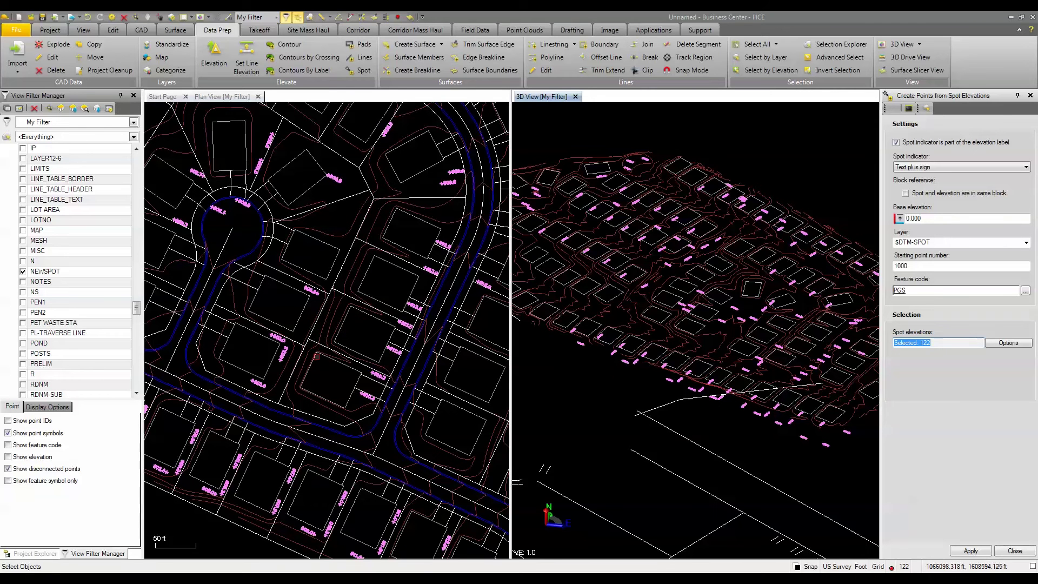
Create 118 points processing both [number] and [number]+ text formats, accepting the projection false origin update.
click(972, 551)
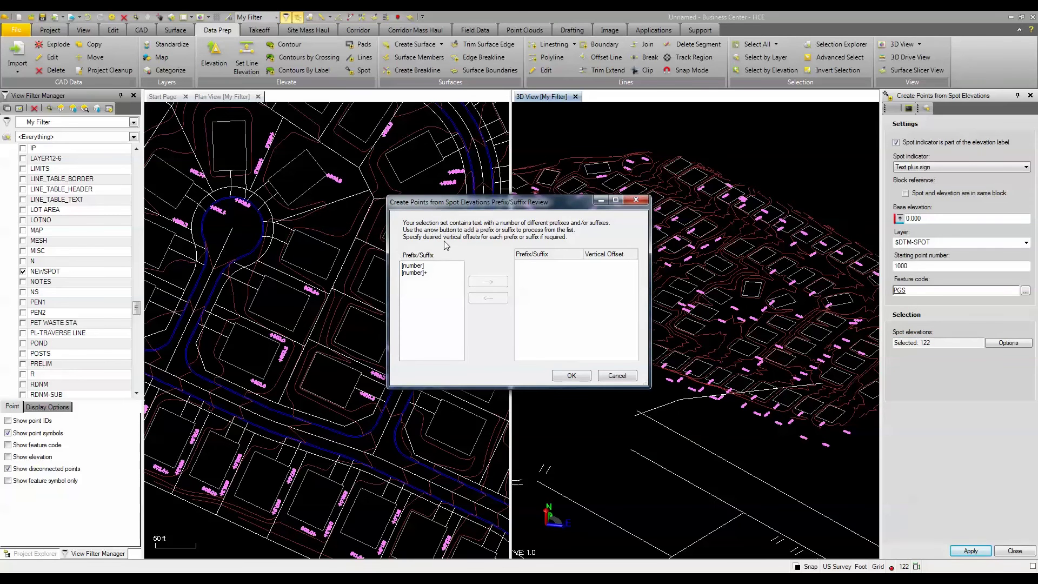
click(416, 265)
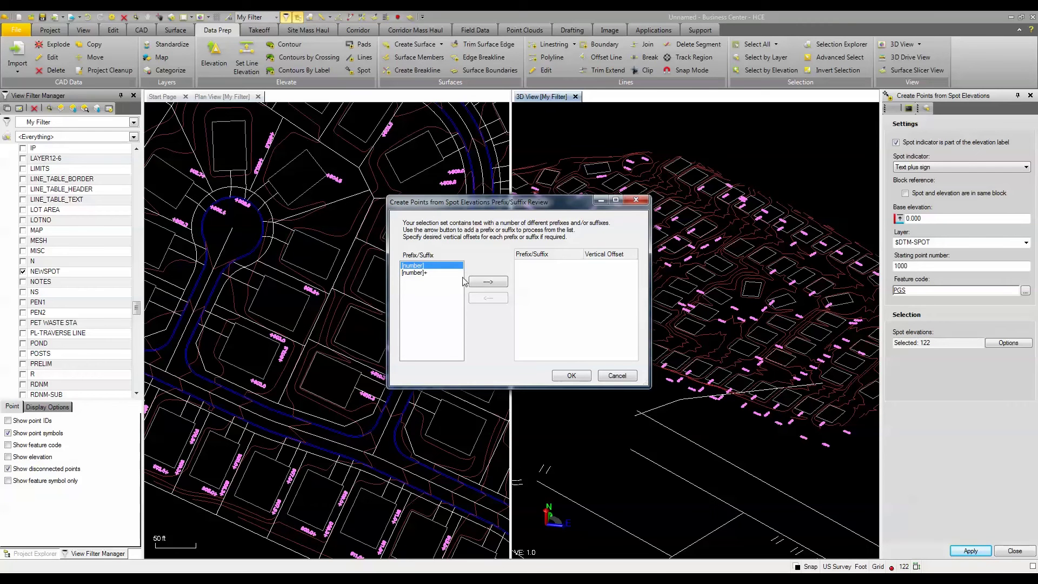
click(479, 282)
click(426, 267)
click(492, 283)
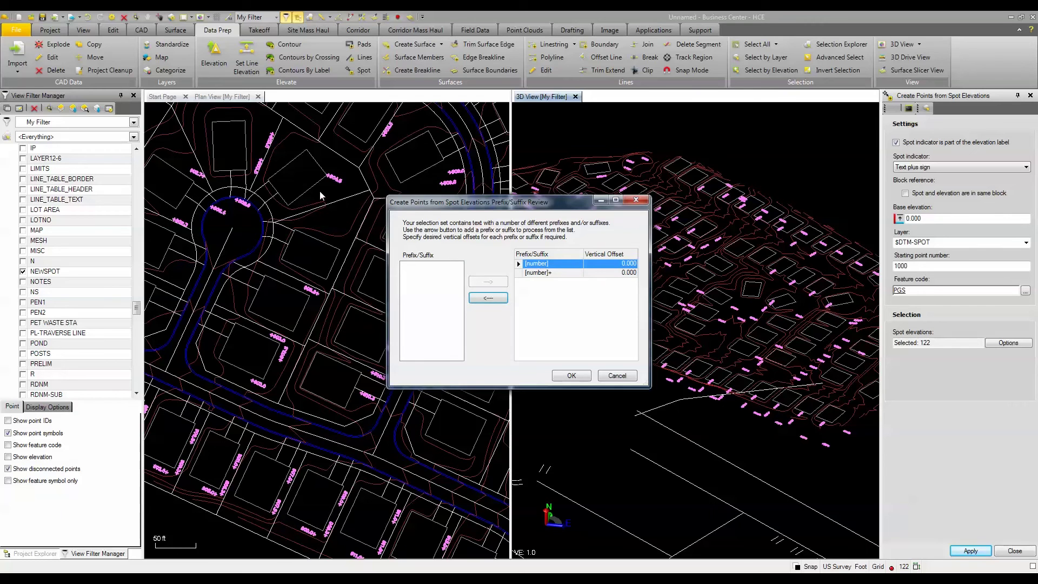
click(572, 376)
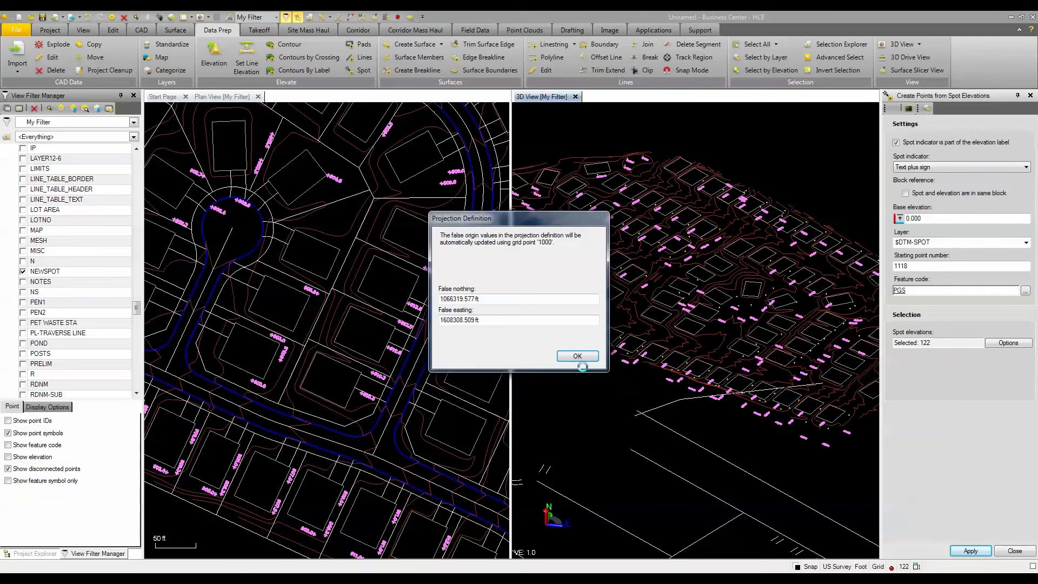
click(577, 357)
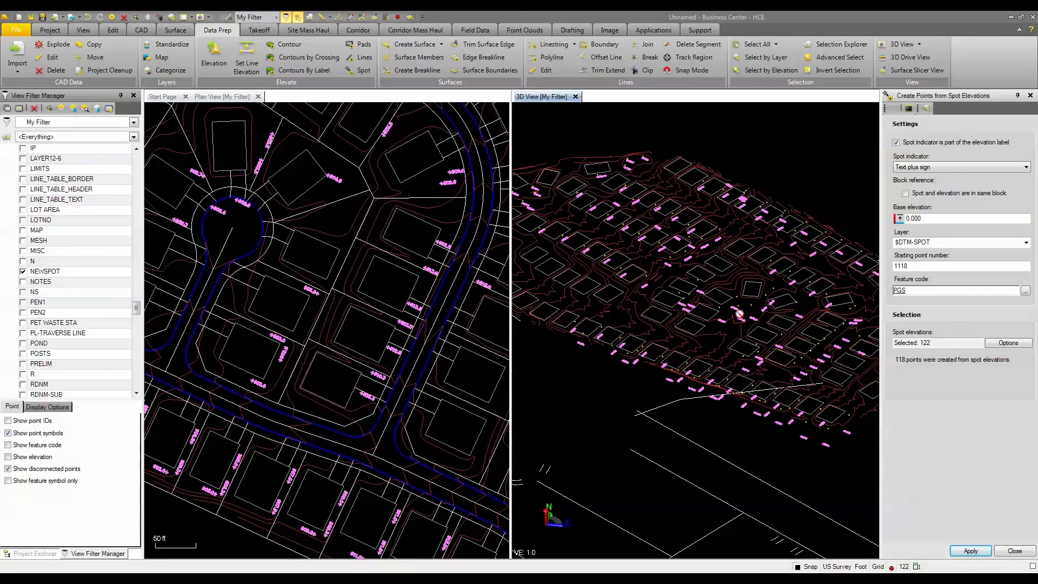
Turn on point ID and elevation labels and zoom in to check them on the new points.
click(7, 421)
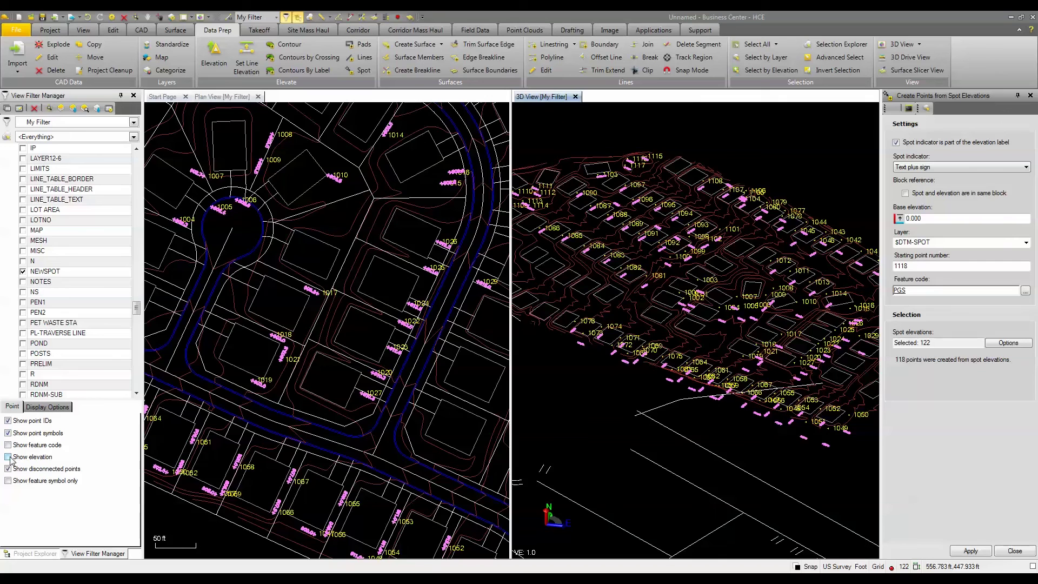
click(8, 457)
scroll(313, 308, up, 3)
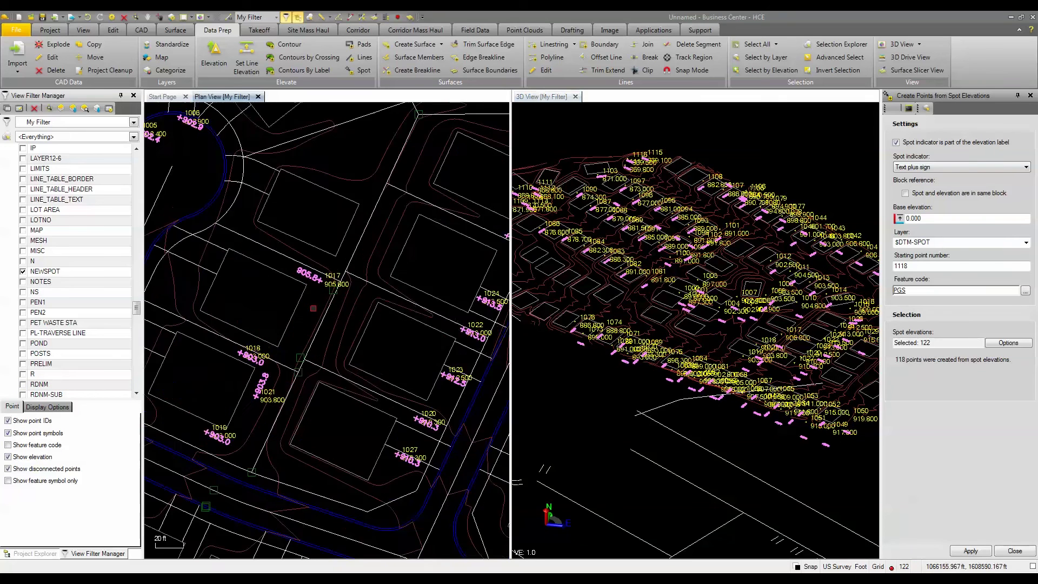
scroll(313, 308, up, 3)
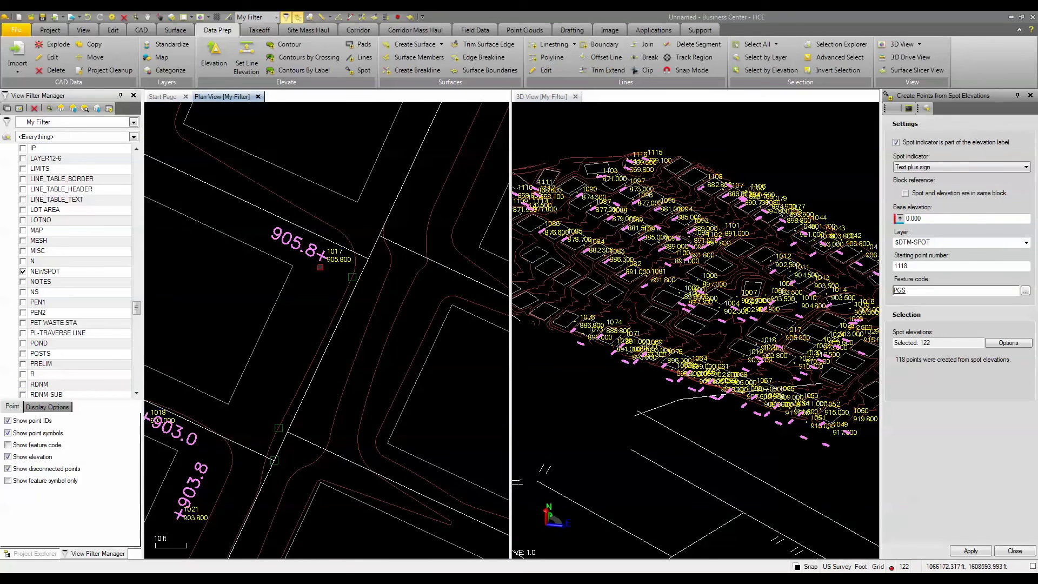
scroll(319, 265, down, 3)
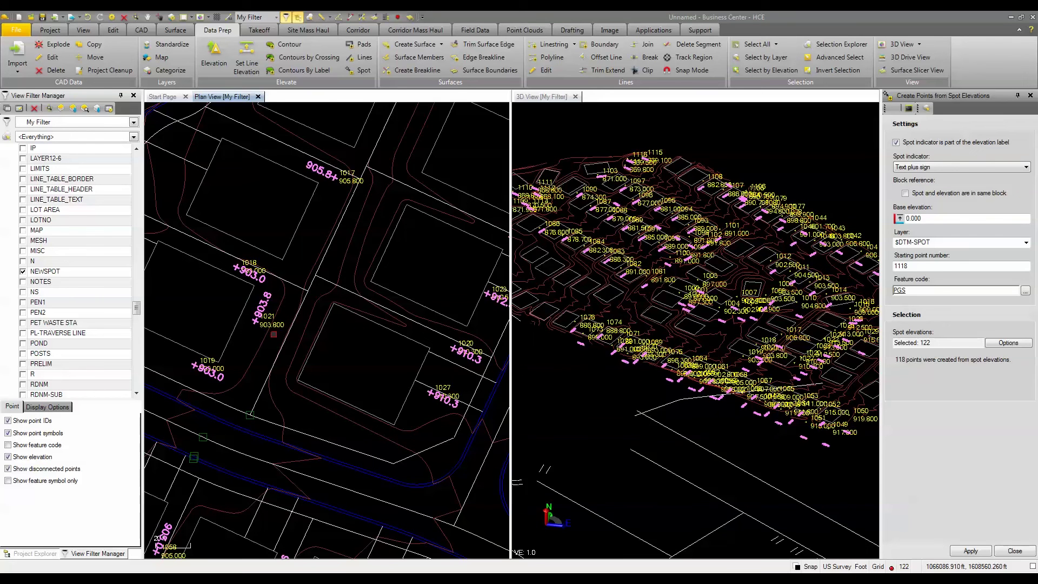
scroll(274, 334, up, 1)
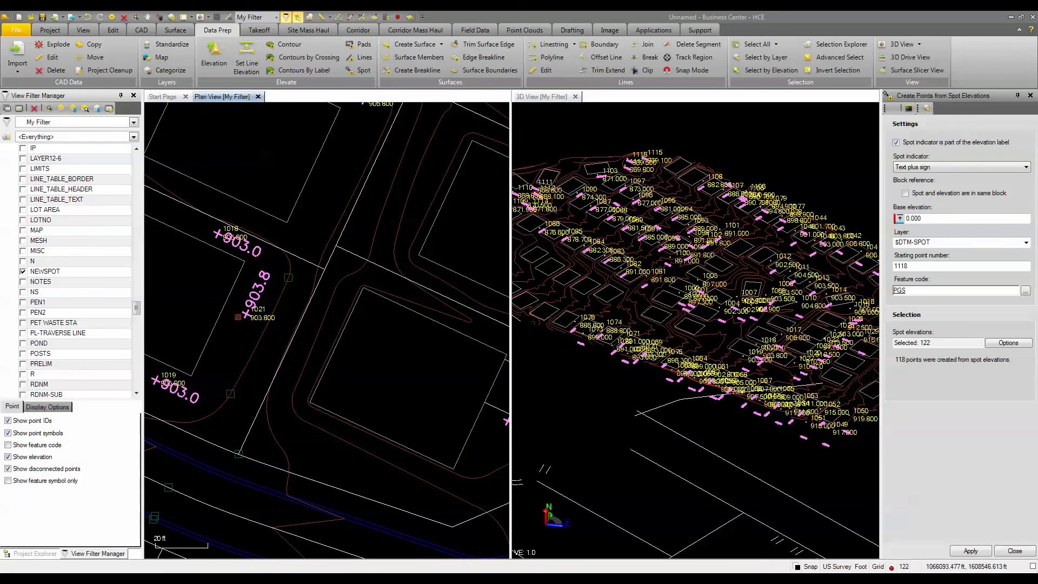
scroll(238, 316, down, 2)
scroll(238, 313, up, 4)
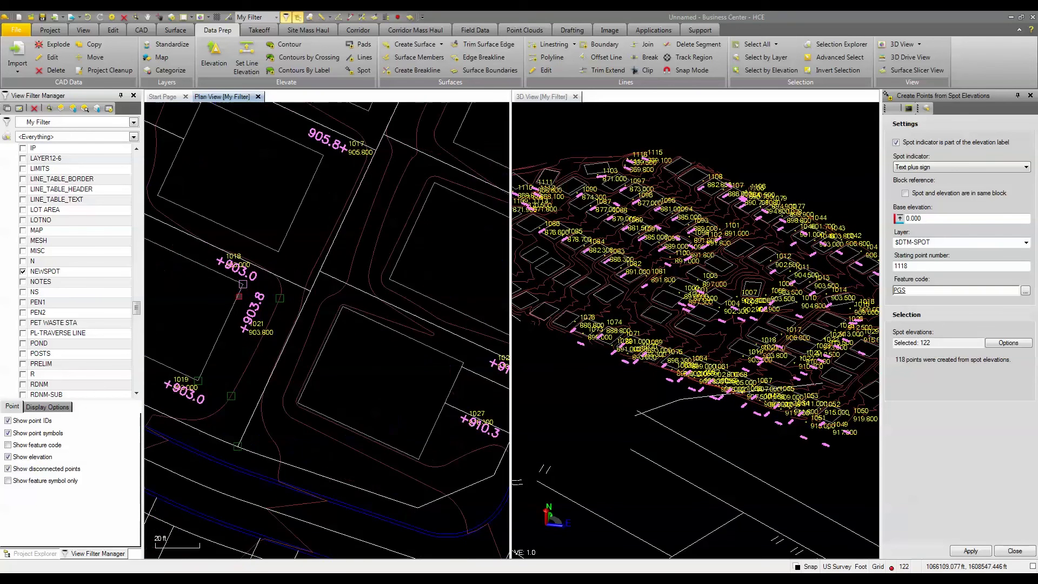
scroll(245, 278, up, 1)
scroll(261, 382, up, 1)
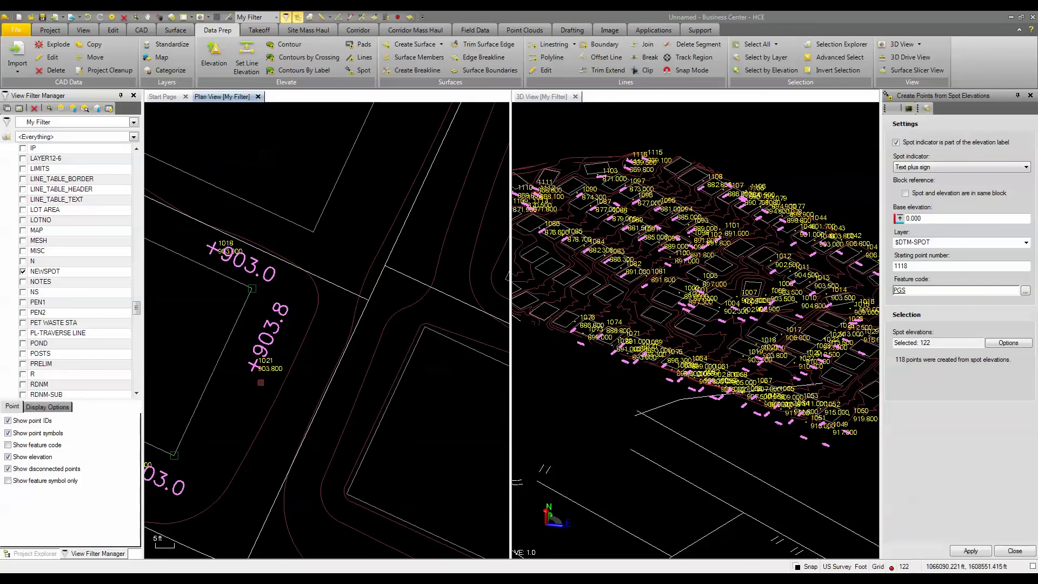
scroll(260, 382, down, 1)
scroll(332, 260, up, 2)
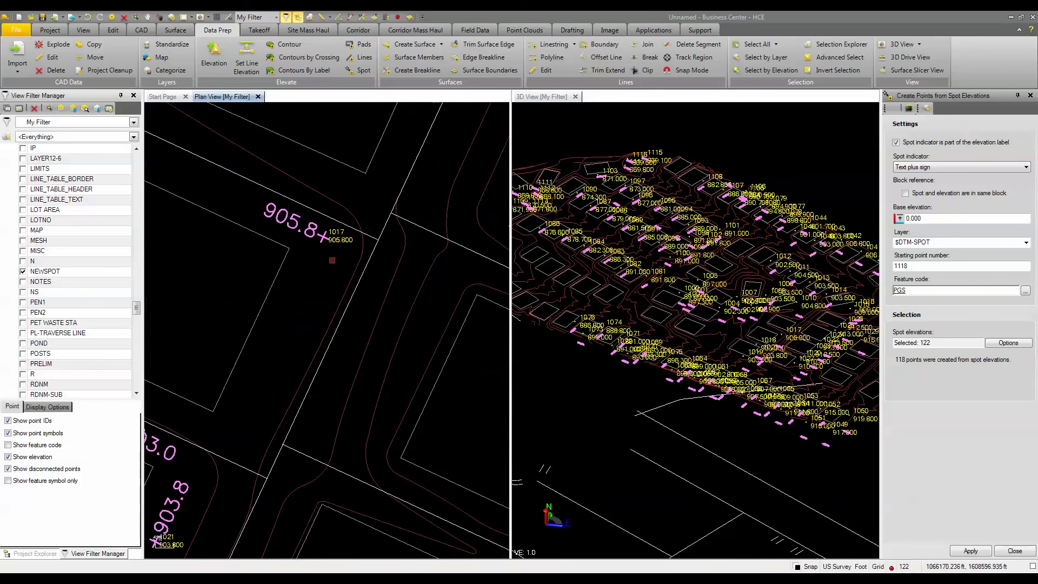
scroll(330, 269, down, 5)
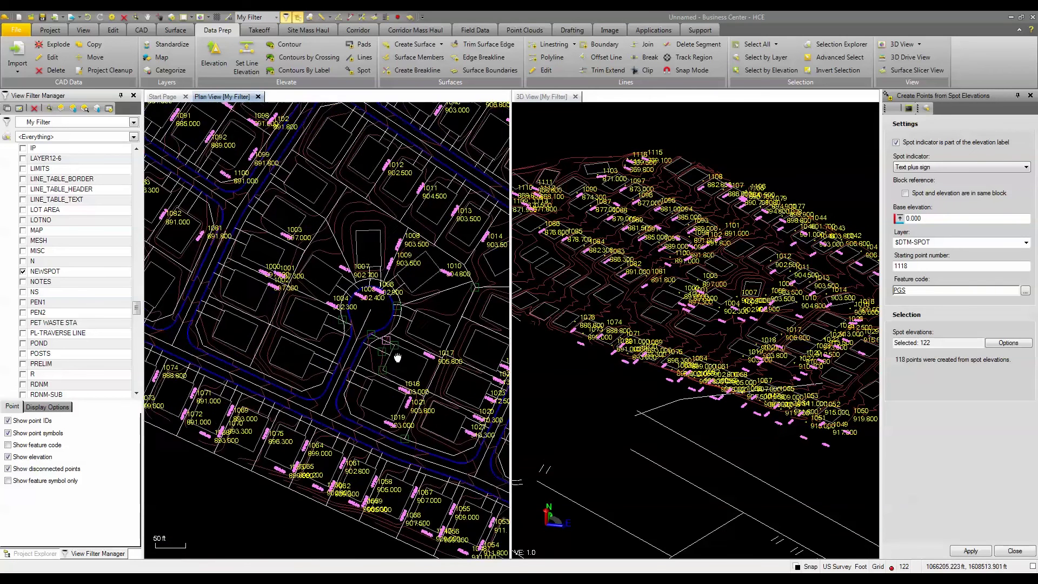
scroll(402, 268, up, 3)
scroll(400, 311, down, 4)
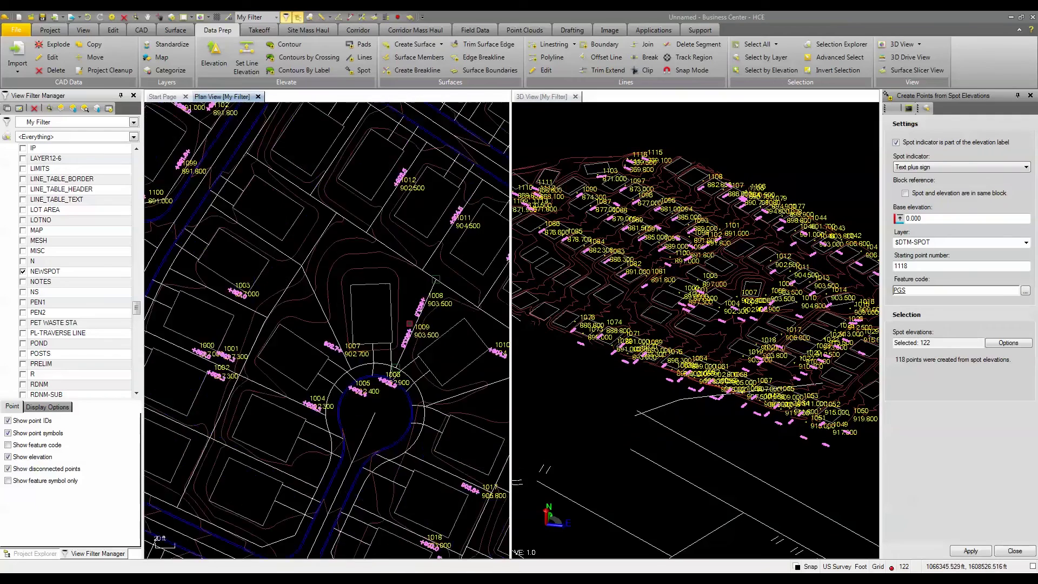
scroll(325, 300, up, 3)
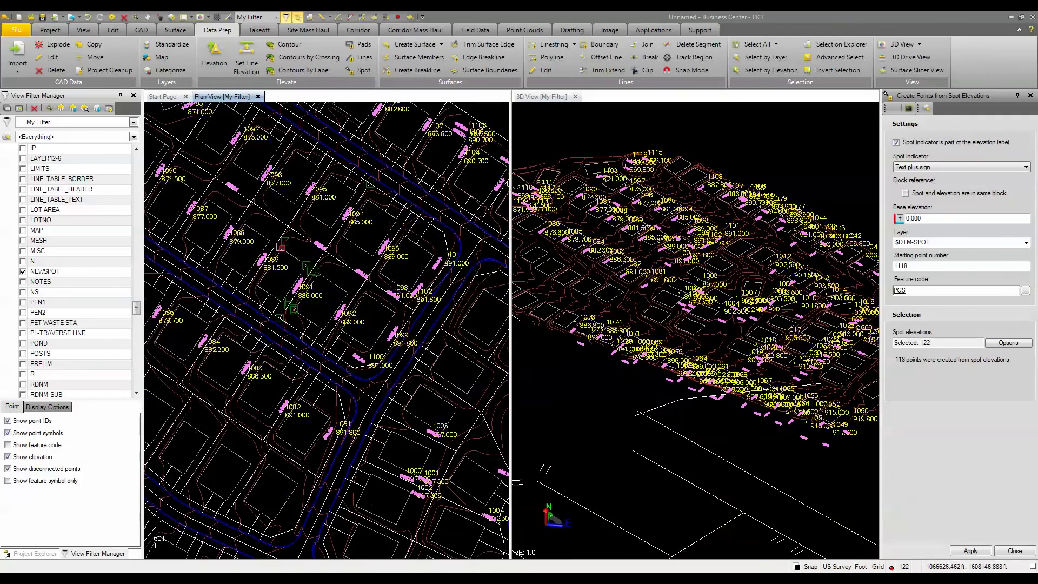
scroll(325, 300, up, 4)
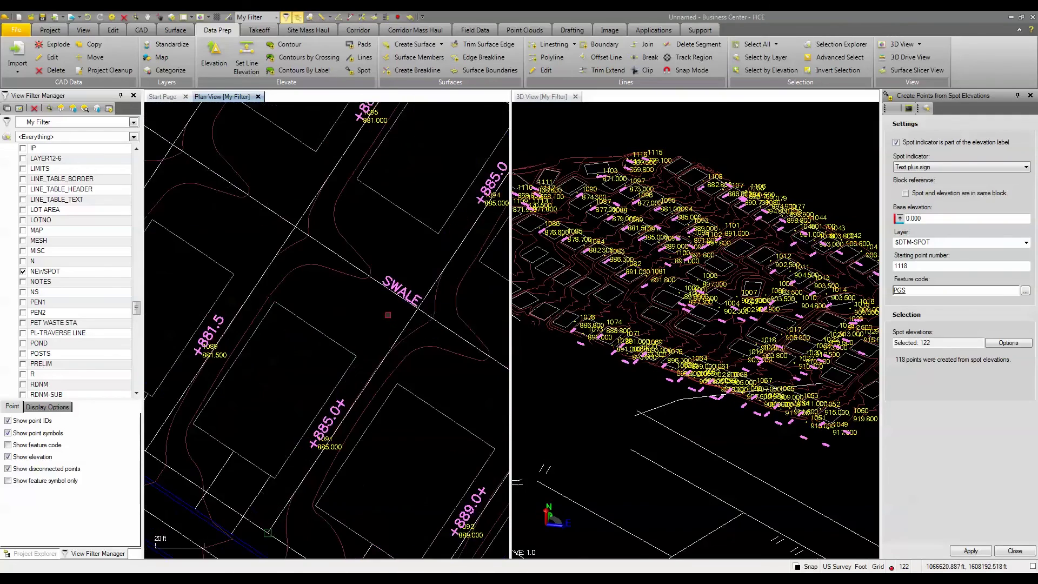
Check the labels across the SWALE area, e.g. point 1097 at 873.000, and clear the spot-text selection.
middle_drag(275, 270, 387, 333)
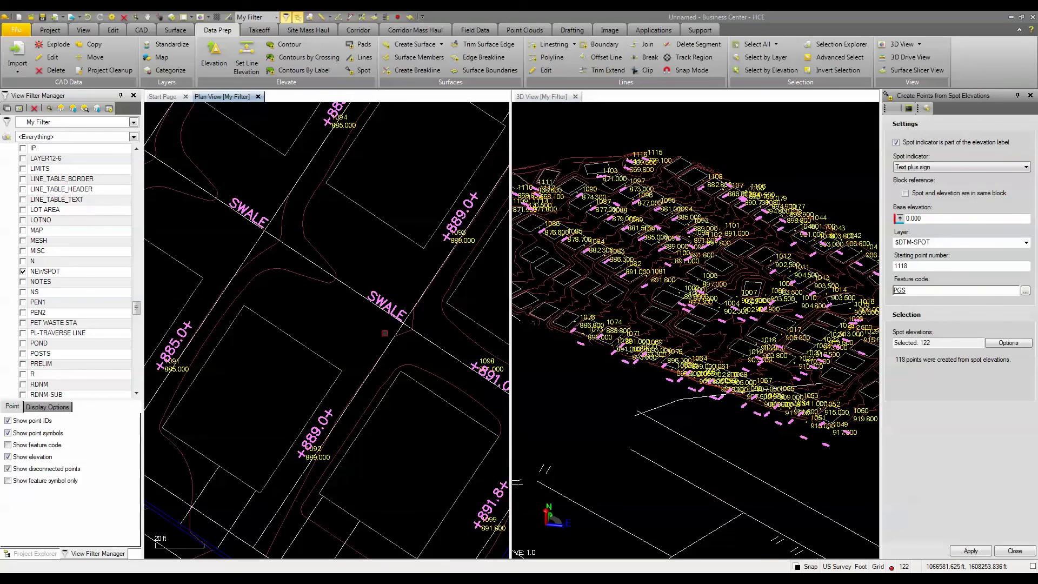
key(Escape)
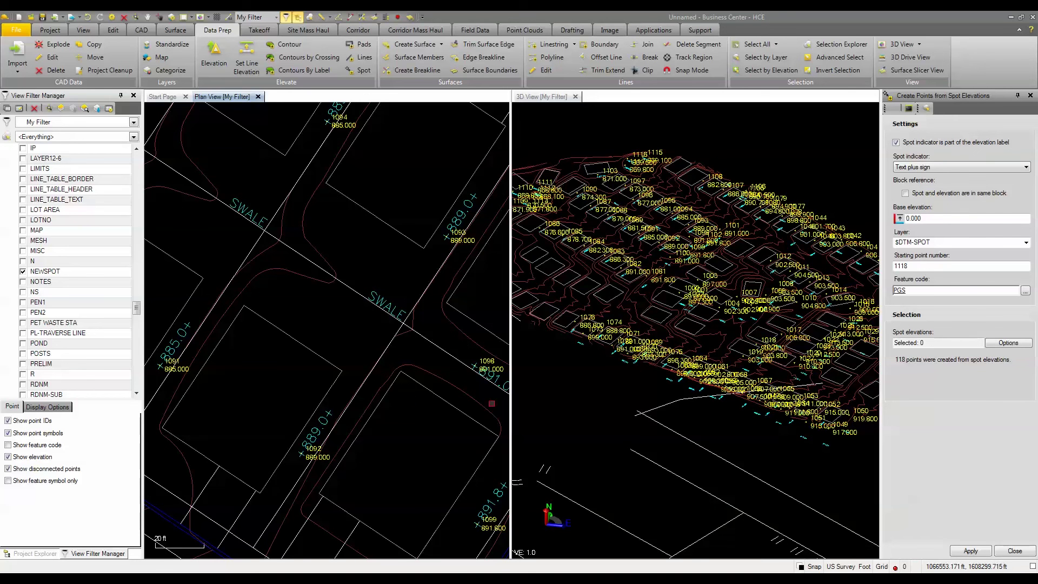
scroll(362, 372, down, 4)
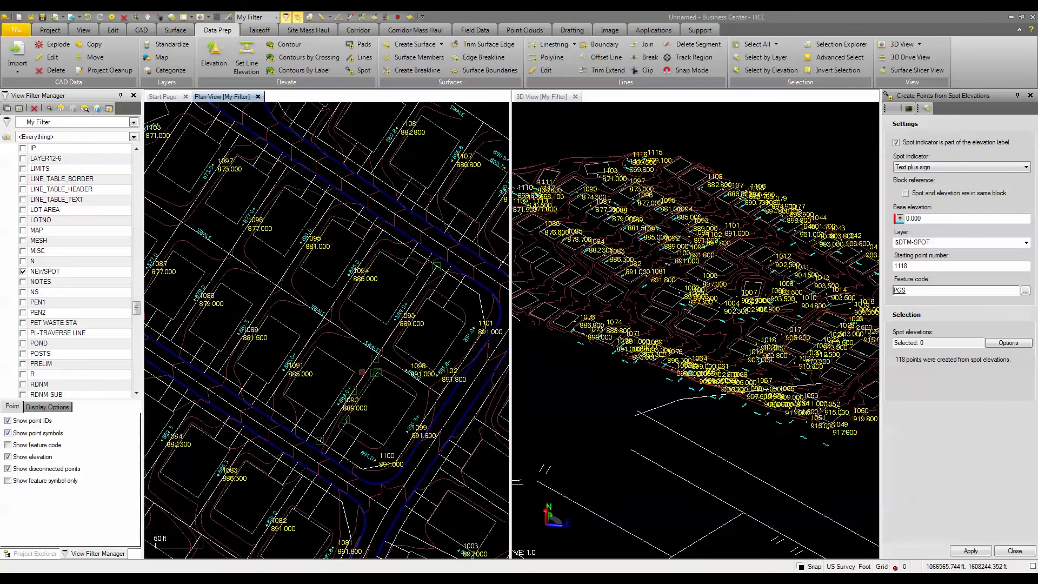